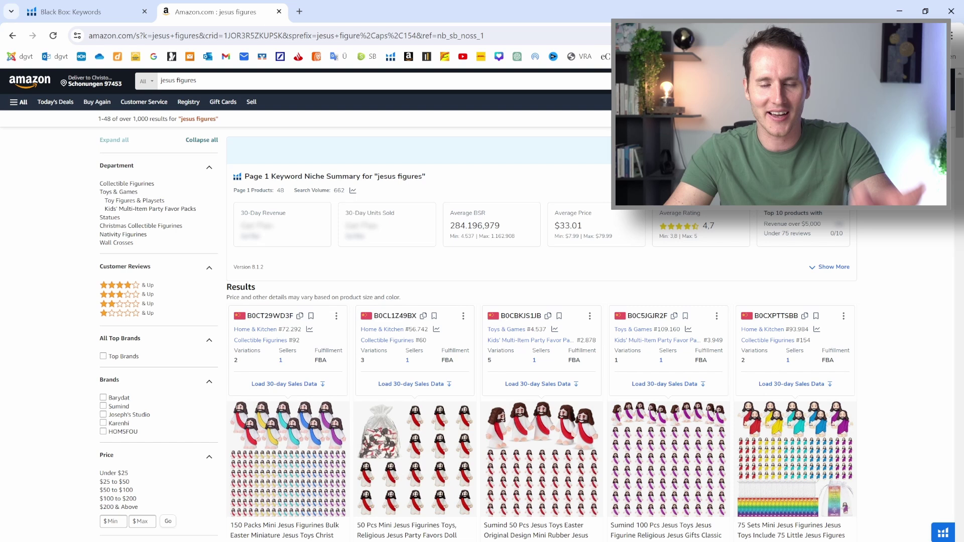
{"action": "scroll", "coordinate": [724, 214], "scroll_direction": "down", "scroll_amount": 3}
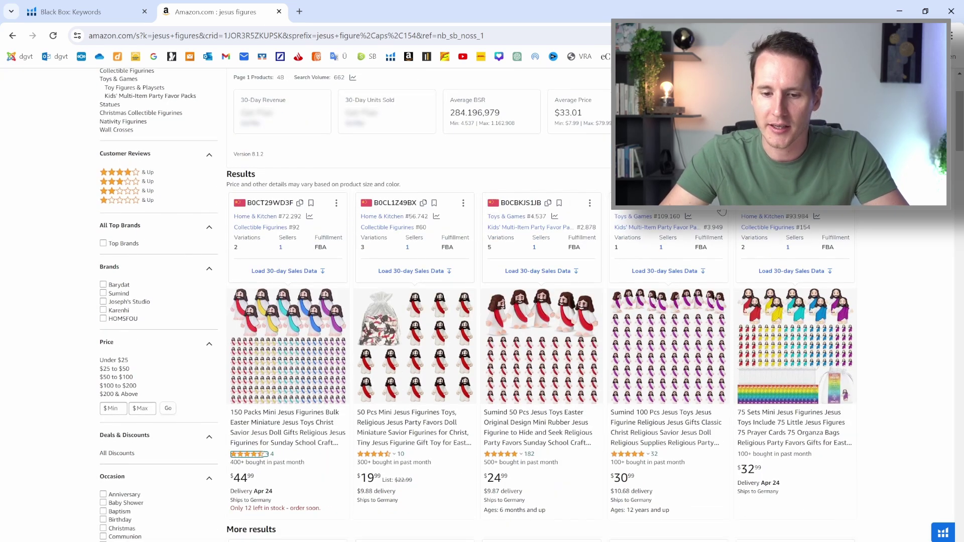
{"action": "scroll", "coordinate": [296, 315], "scroll_direction": "down", "scroll_amount": 1}
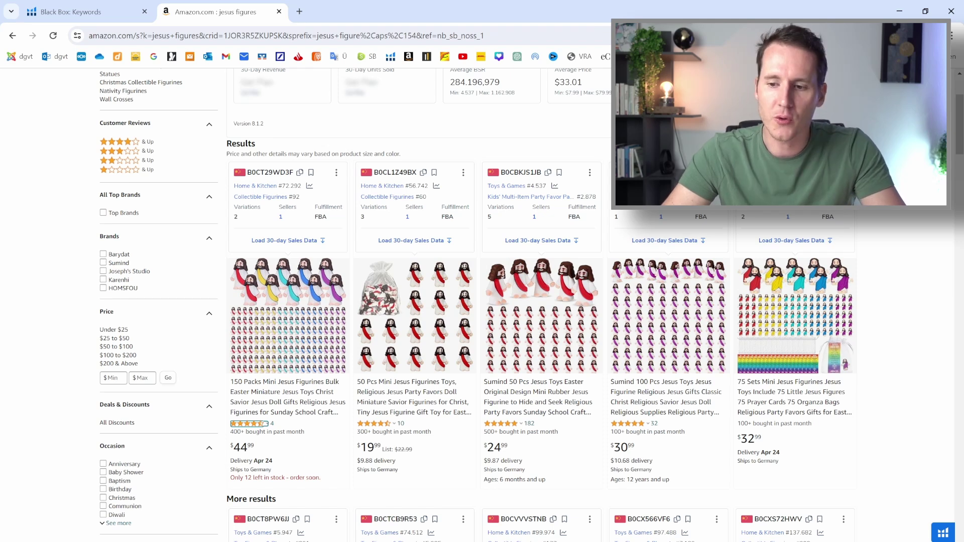
{"action": "left_click_drag", "start_coordinate": [956, 124], "coordinate": [950, 192]}
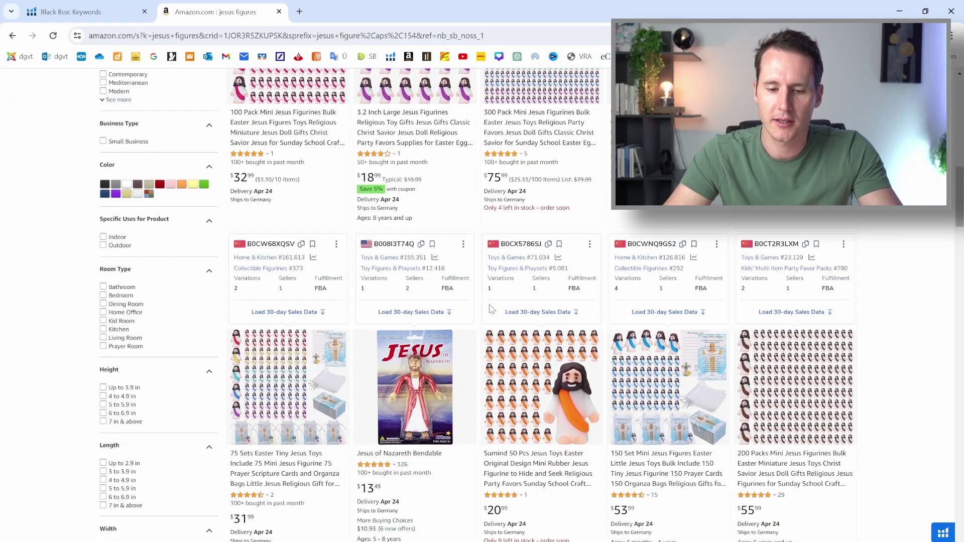
{"action": "scroll", "coordinate": [849, 253], "scroll_direction": "down", "scroll_amount": 5}
{"action": "scroll", "coordinate": [834, 258], "scroll_direction": "down", "scroll_amount": 1}
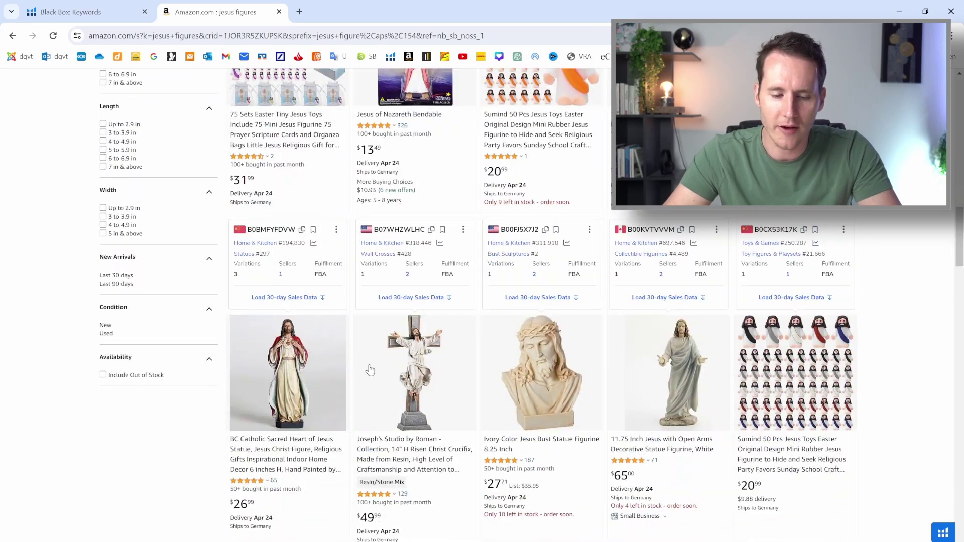
{"action": "scroll", "coordinate": [940, 298], "scroll_direction": "down", "scroll_amount": 10}
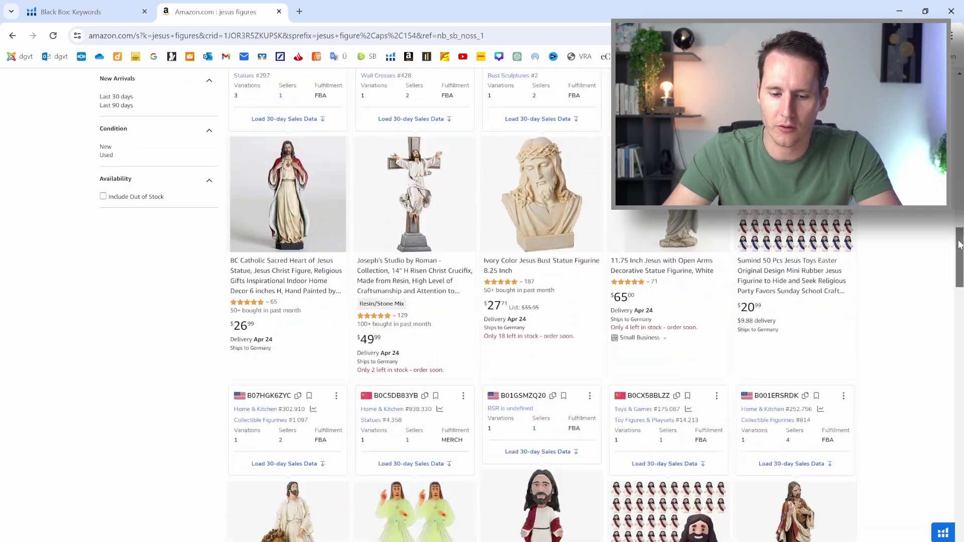
{"action": "left_click_drag", "start_coordinate": [959, 302], "coordinate": [951, 116]}
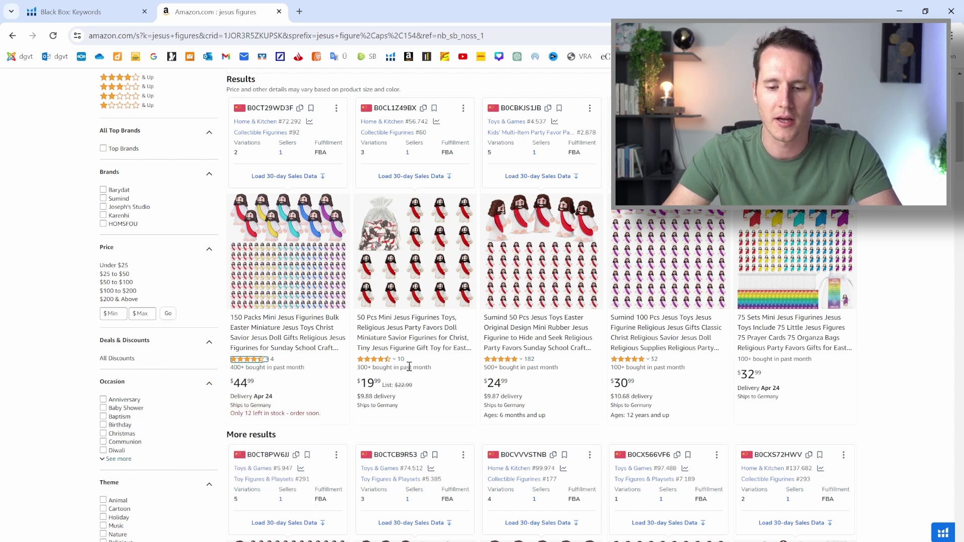
{"action": "mouse_move", "coordinate": [613, 366]}
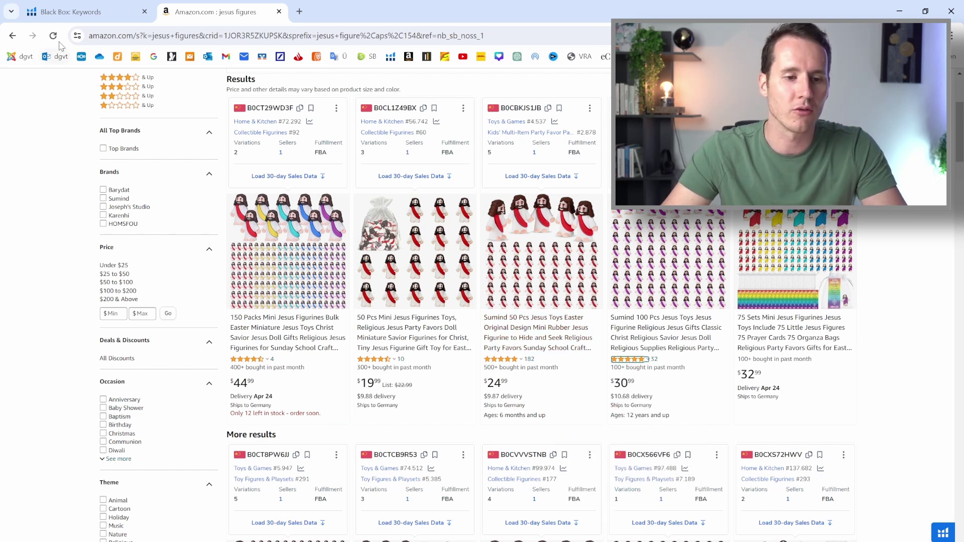
On the Black Box Keywords page, enter Search Volume Min 4000, Price Min 35 and Price Max 100
{"action": "left_click", "coordinate": [70, 15]}
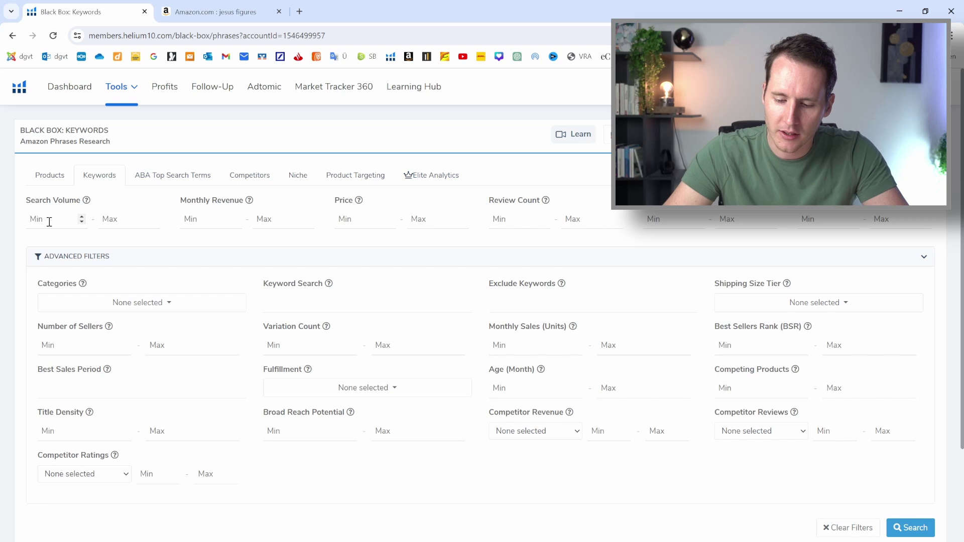
{"action": "type", "text": "4000"}
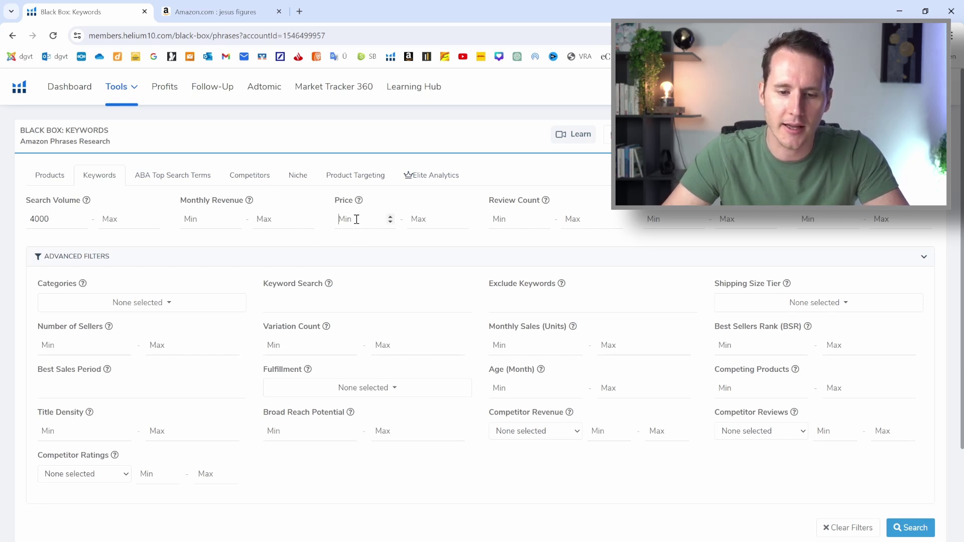
{"action": "left_click", "coordinate": [366, 225]}
{"action": "type", "text": "35"}
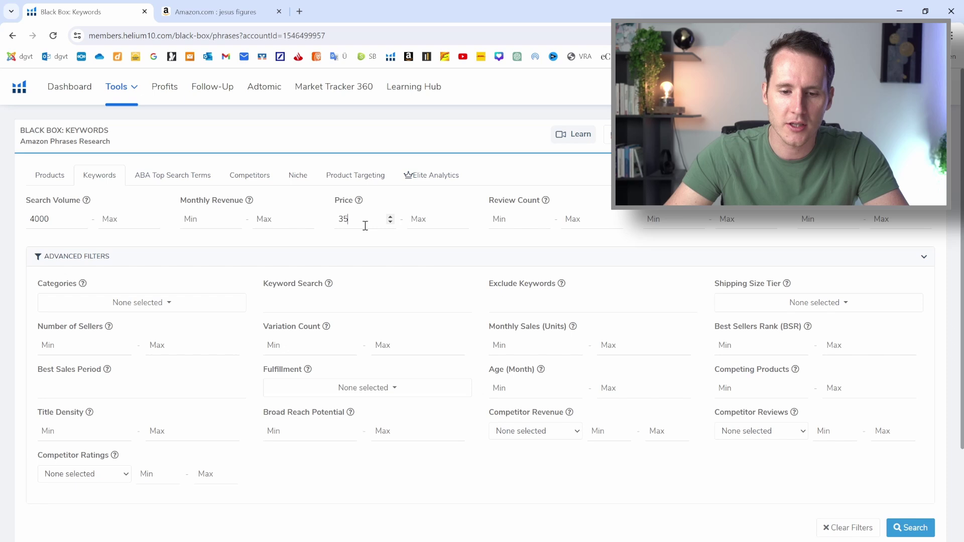
{"action": "left_click", "coordinate": [425, 219]}
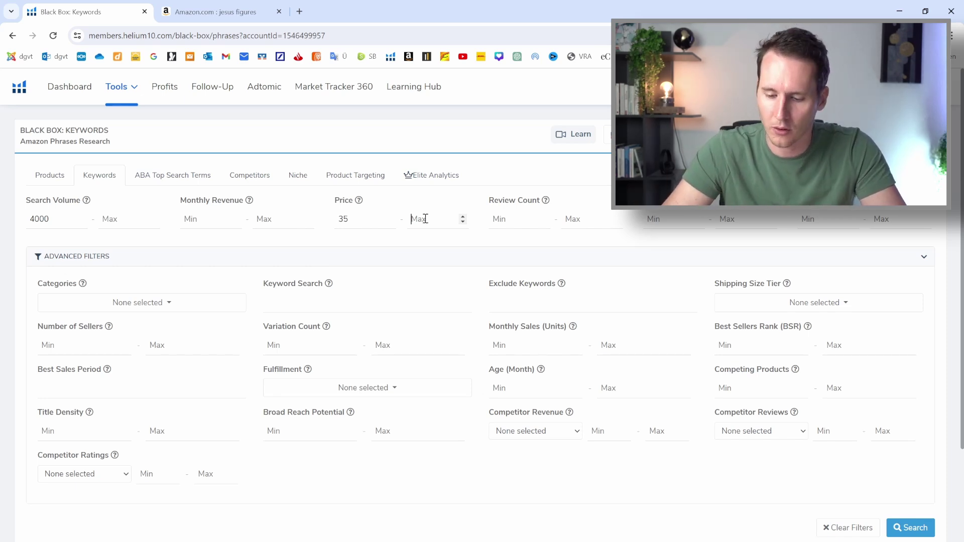
{"action": "type", "text": "100"}
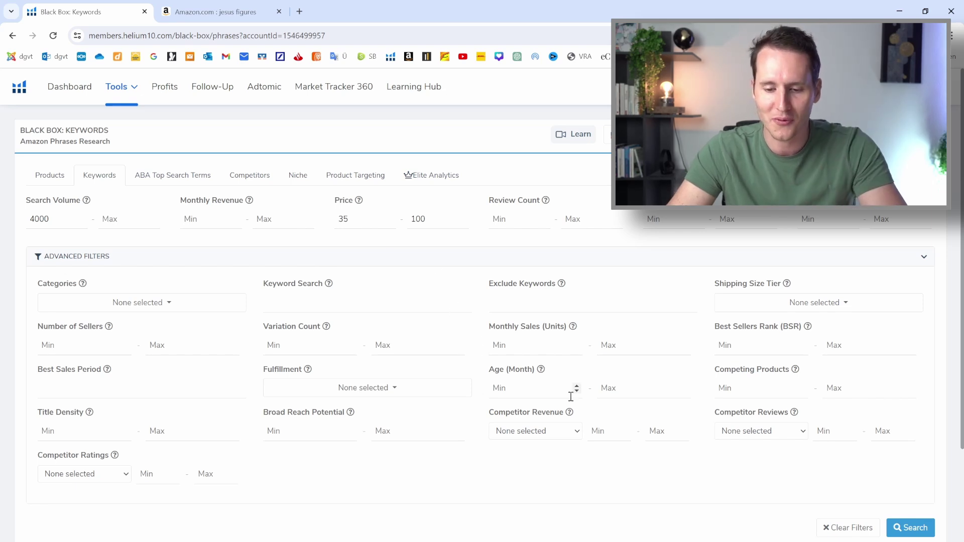
Set the Competitor Revenue filter to More than 10000 with a minimum of 4
{"action": "left_click_drag", "start_coordinate": [492, 412], "coordinate": [644, 408]}
{"action": "left_click", "coordinate": [719, 414]}
{"action": "left_click_drag", "start_coordinate": [720, 414], "coordinate": [788, 412]}
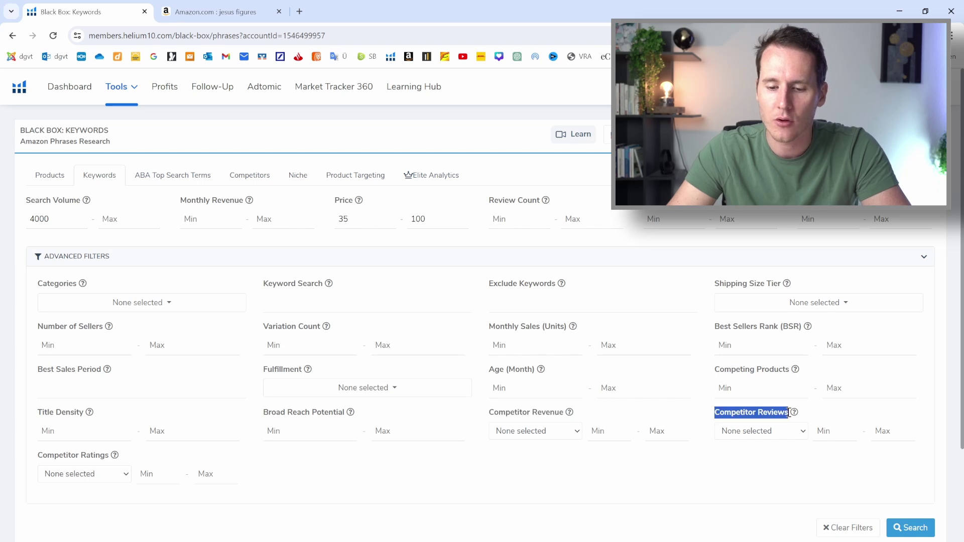
{"action": "left_click", "coordinate": [576, 451]}
{"action": "mouse_move", "coordinate": [571, 413]}
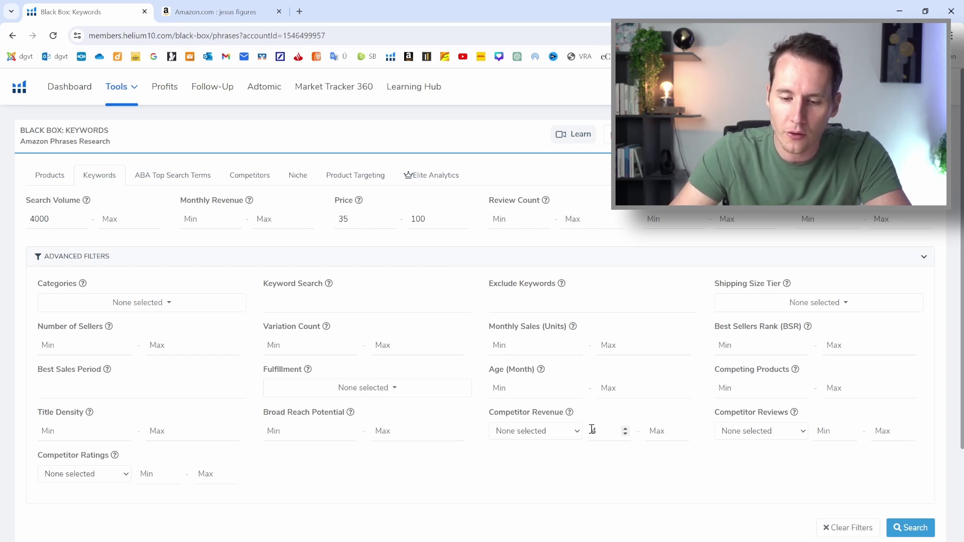
{"action": "type", "text": "4"}
{"action": "left_click", "coordinate": [578, 431]}
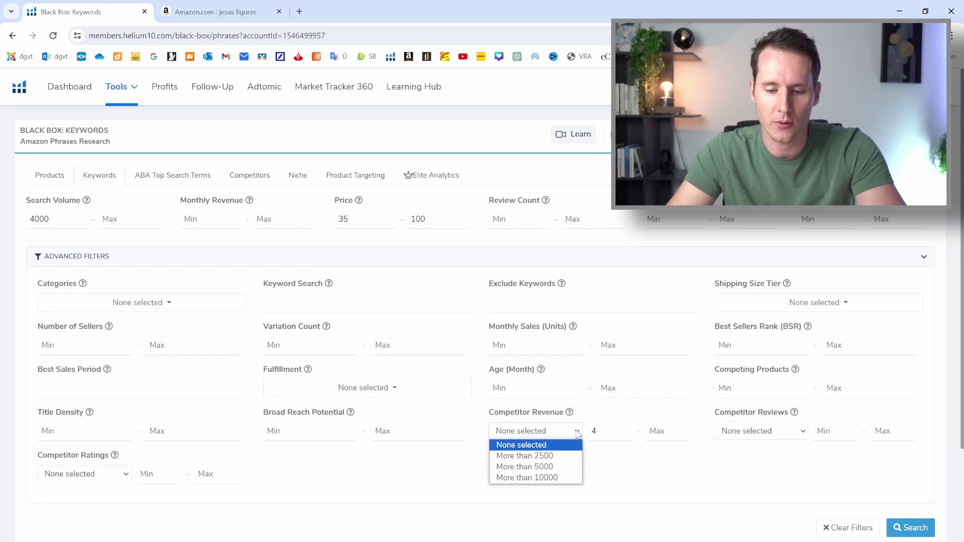
{"action": "left_click", "coordinate": [556, 475]}
{"action": "left_click", "coordinate": [578, 432]}
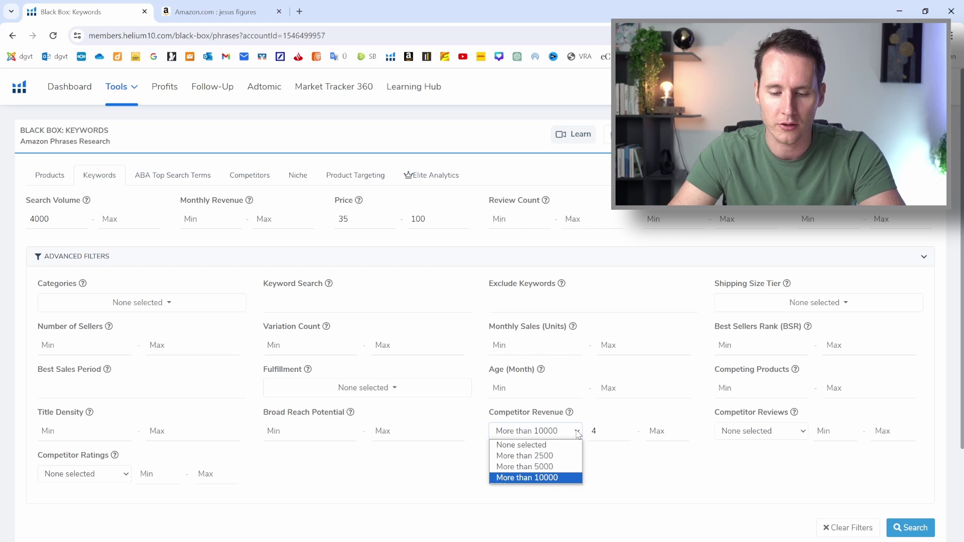
{"action": "left_click", "coordinate": [533, 477]}
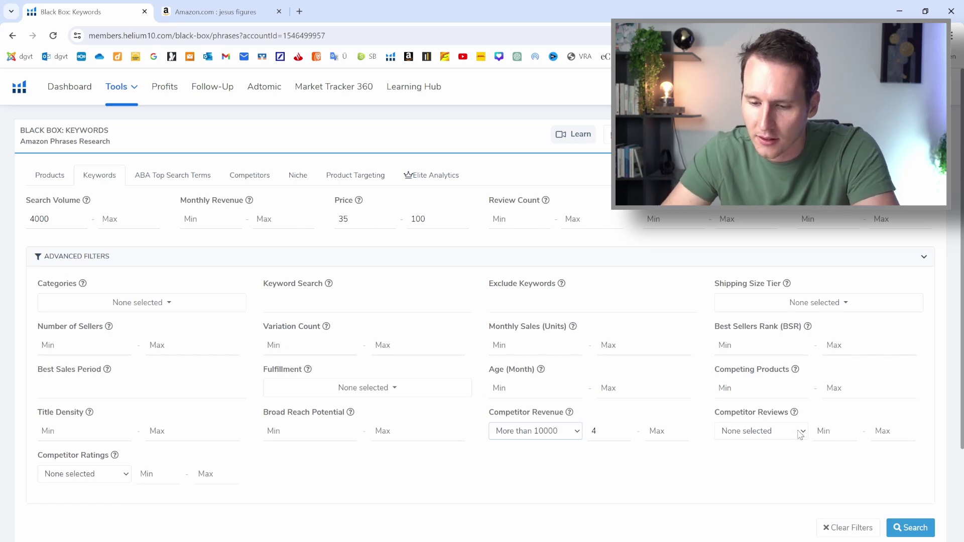
Limit Competitor Reviews to Less than 75 with minimum 6, then return to the Amazon results
{"action": "left_click", "coordinate": [830, 430]}
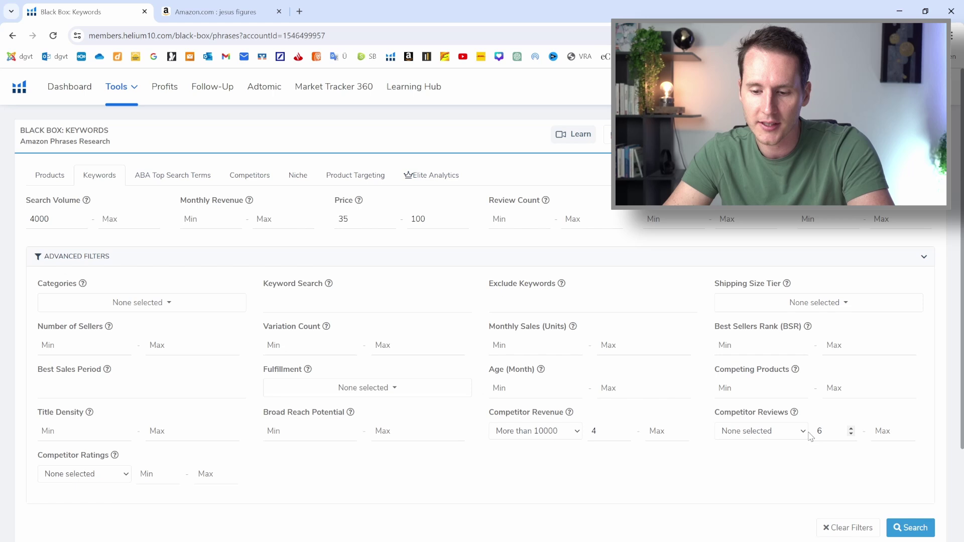
{"action": "left_click", "coordinate": [805, 433]}
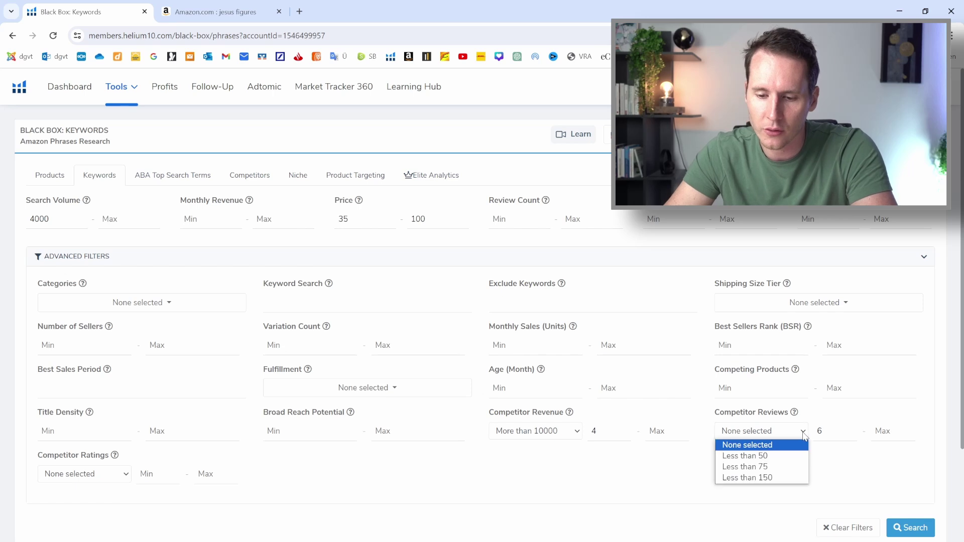
{"action": "left_click", "coordinate": [768, 466]}
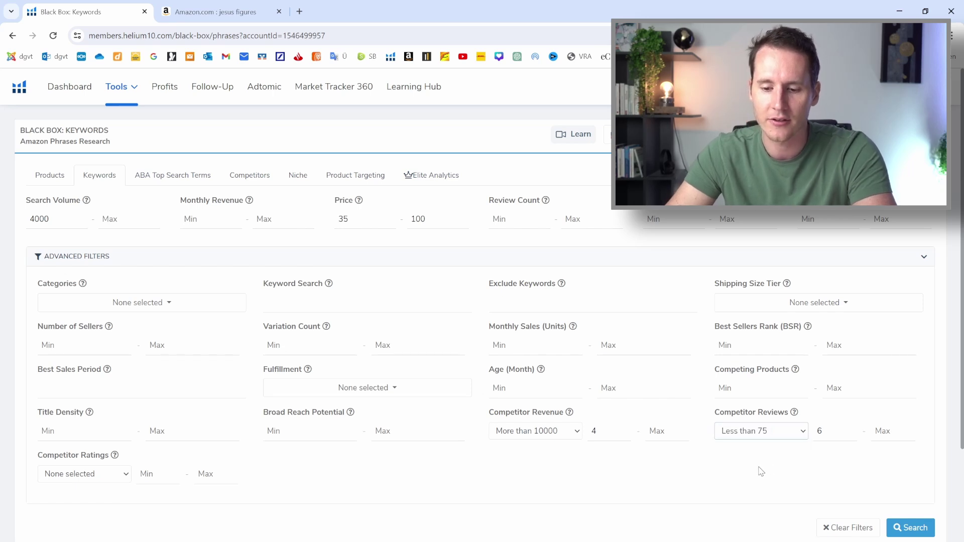
{"action": "left_click", "coordinate": [216, 13]}
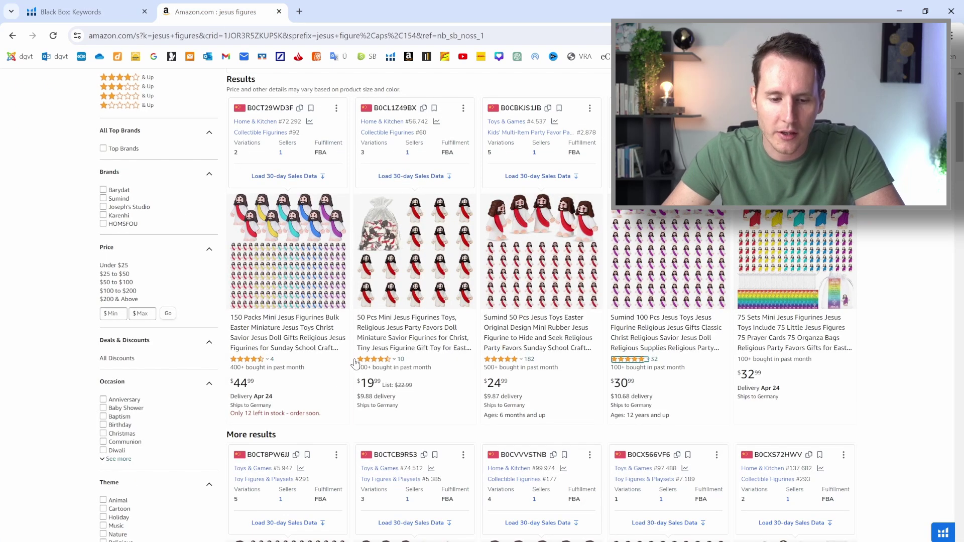
Run the Black Box keyword search with the volume, price, revenue and review filters
{"action": "left_click", "coordinate": [97, 12]}
{"action": "scroll", "coordinate": [675, 309], "scroll_direction": "down", "scroll_amount": 1}
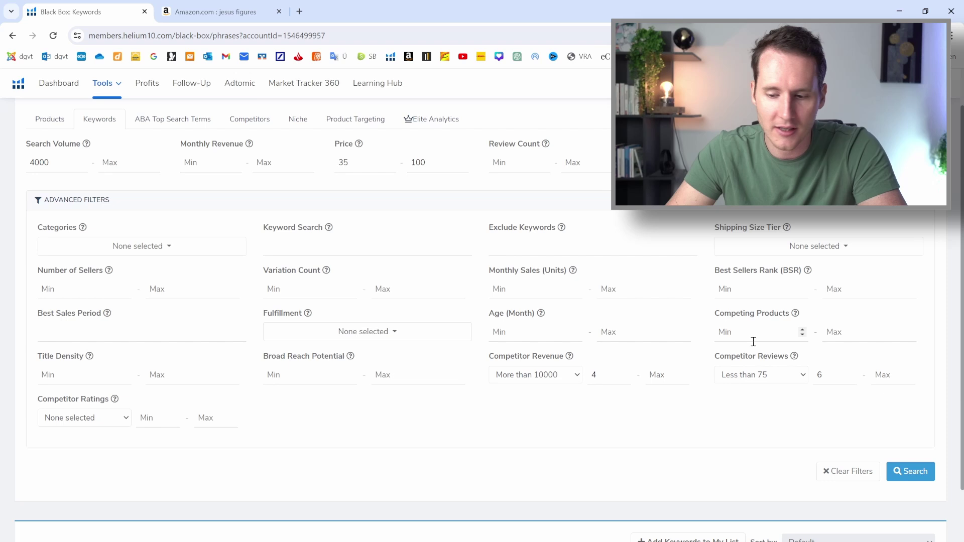
{"action": "left_click", "coordinate": [915, 471]}
Scroll through the 200+ keyword results down to 'inter miami messi jersey'
{"action": "scroll", "coordinate": [439, 339], "scroll_direction": "up", "scroll_amount": 1}
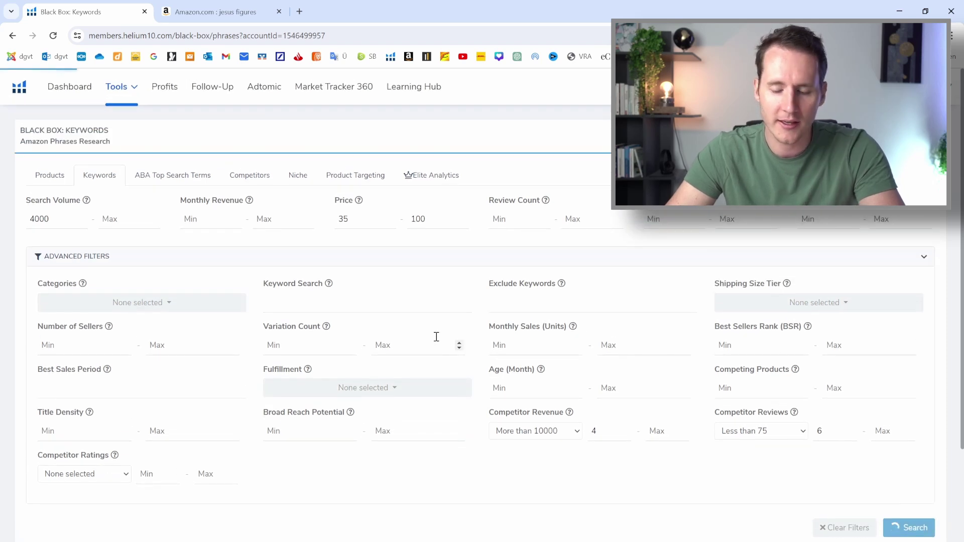
{"action": "scroll", "coordinate": [243, 320], "scroll_direction": "down", "scroll_amount": 5}
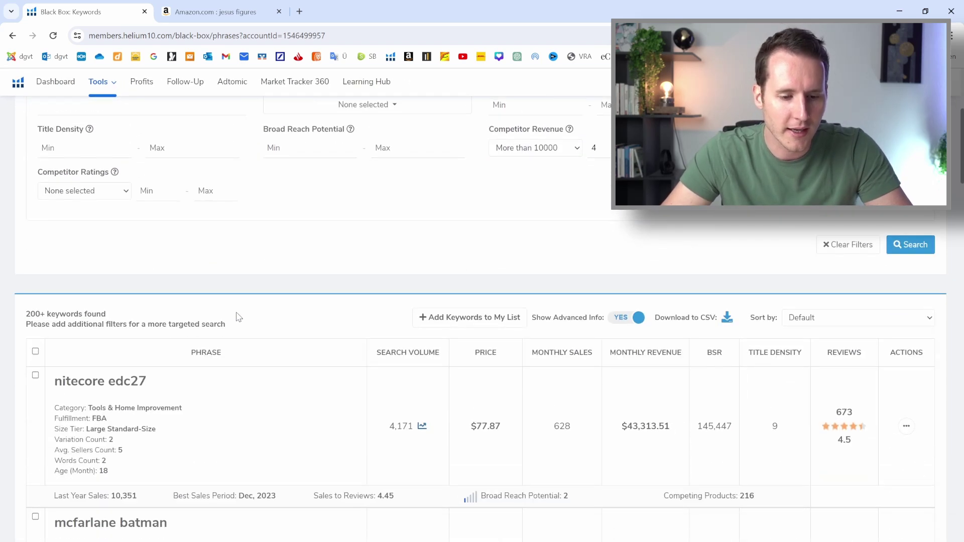
{"action": "scroll", "coordinate": [251, 308], "scroll_direction": "down", "scroll_amount": 1}
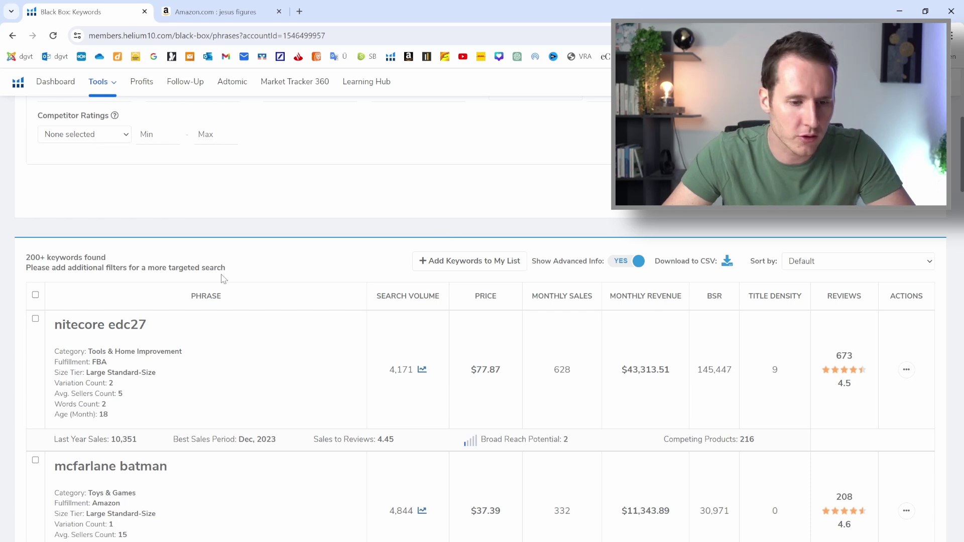
{"action": "scroll", "coordinate": [224, 279], "scroll_direction": "up", "scroll_amount": 1}
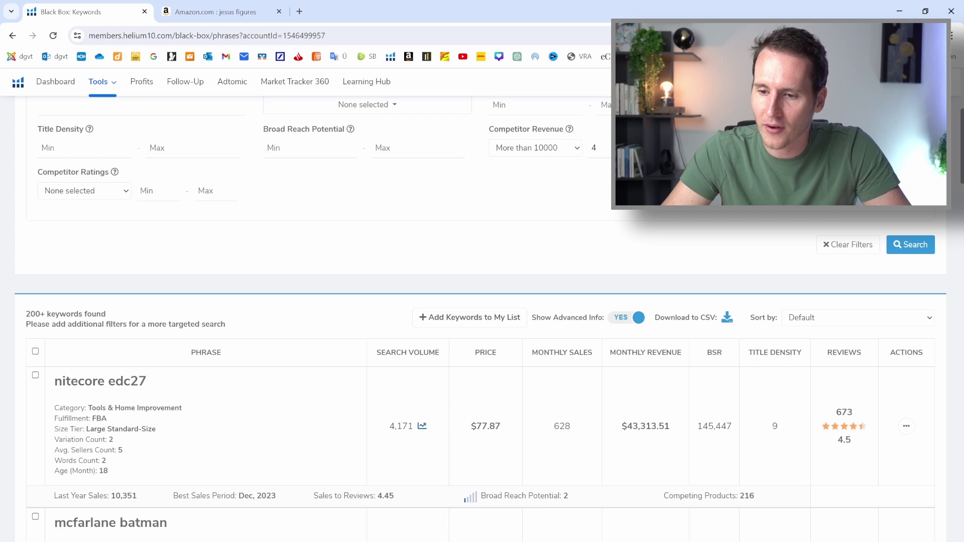
{"action": "left_click_drag", "start_coordinate": [961, 124], "coordinate": [961, 111]}
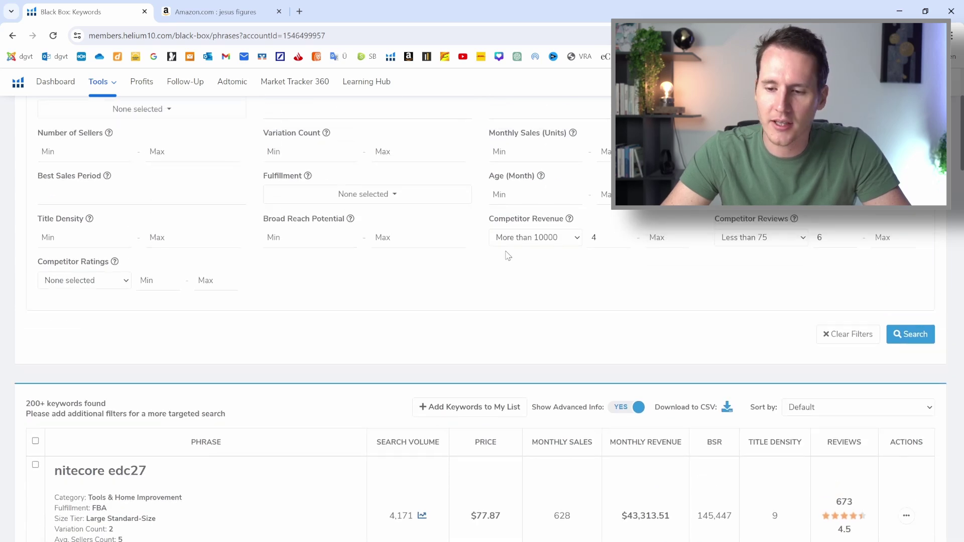
{"action": "scroll", "coordinate": [269, 311], "scroll_direction": "down", "scroll_amount": 4}
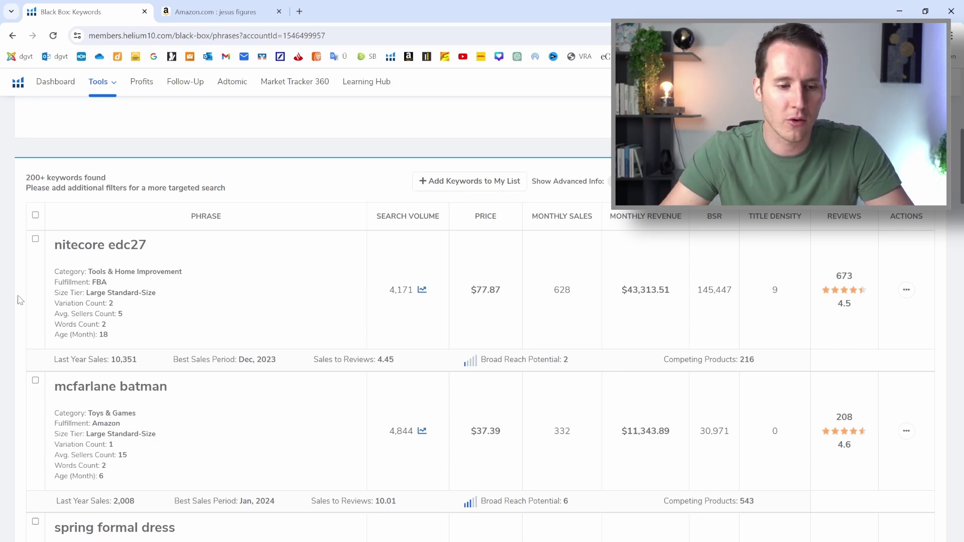
{"action": "scroll", "coordinate": [16, 252], "scroll_direction": "down", "scroll_amount": 5}
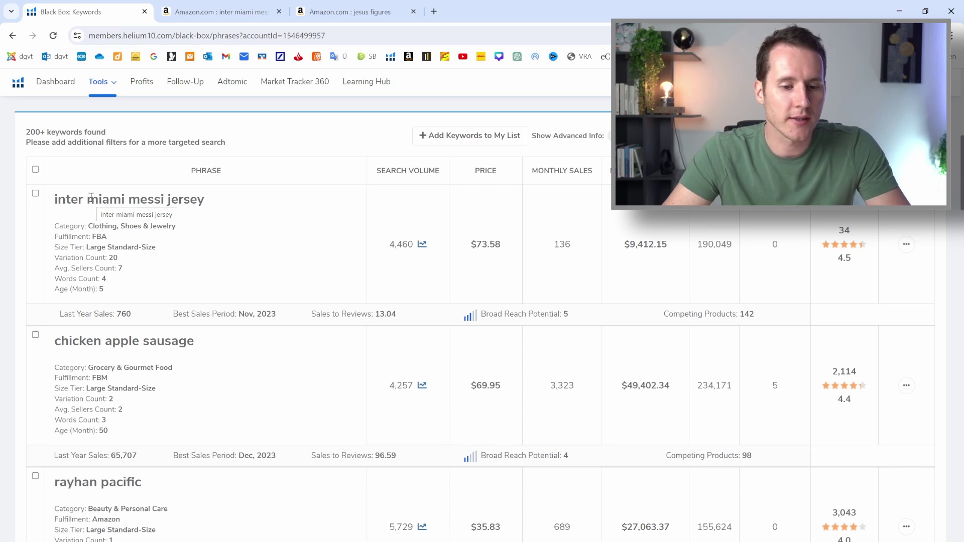
{"action": "left_click", "coordinate": [906, 245]}
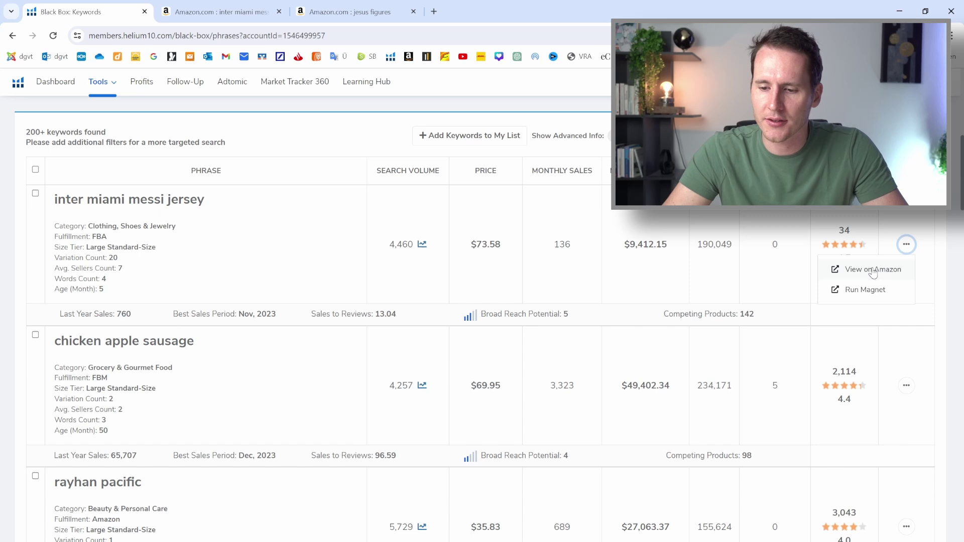
{"action": "left_click", "coordinate": [874, 271]}
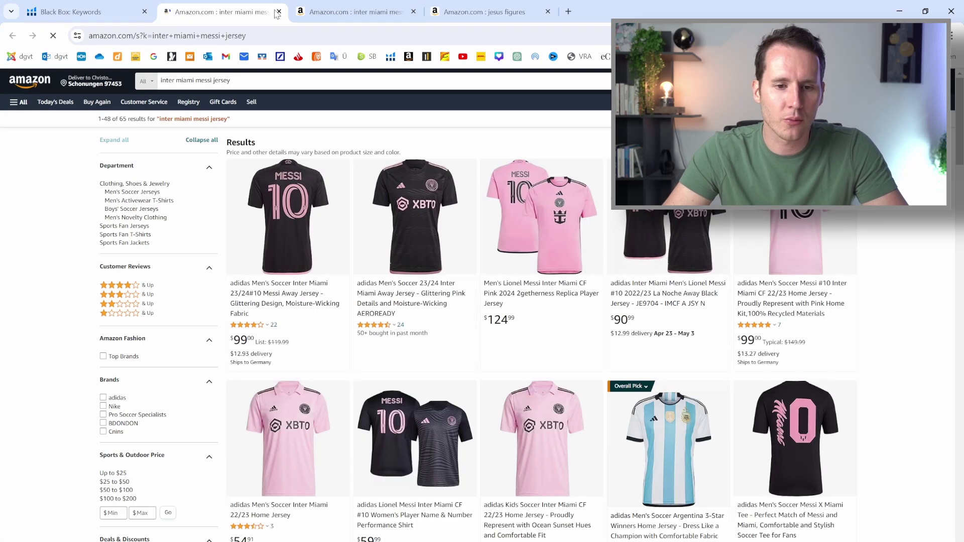
{"action": "left_click", "coordinate": [279, 12]}
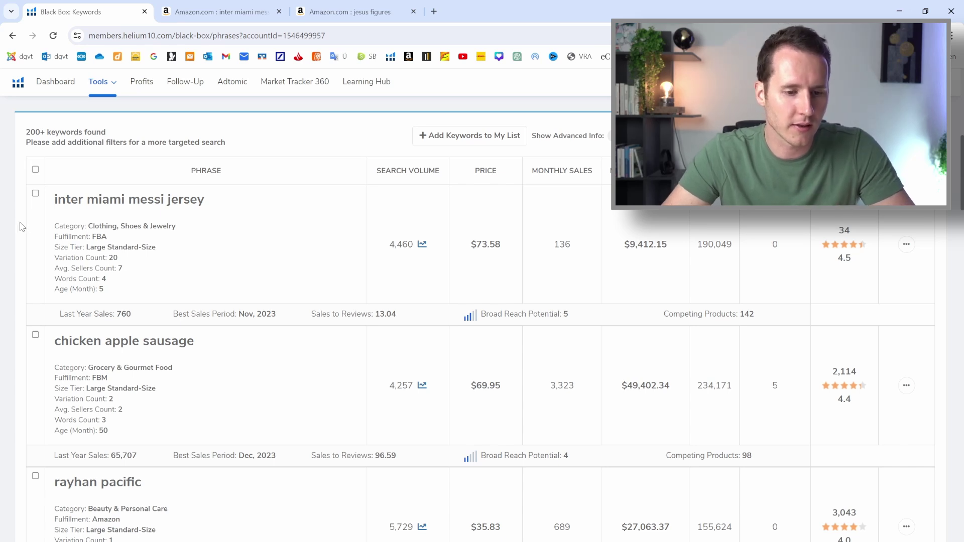
Scroll the keyword list down to 'crib tent' and open its '...' actions menu
{"action": "scroll", "coordinate": [18, 217], "scroll_direction": "down", "scroll_amount": 2}
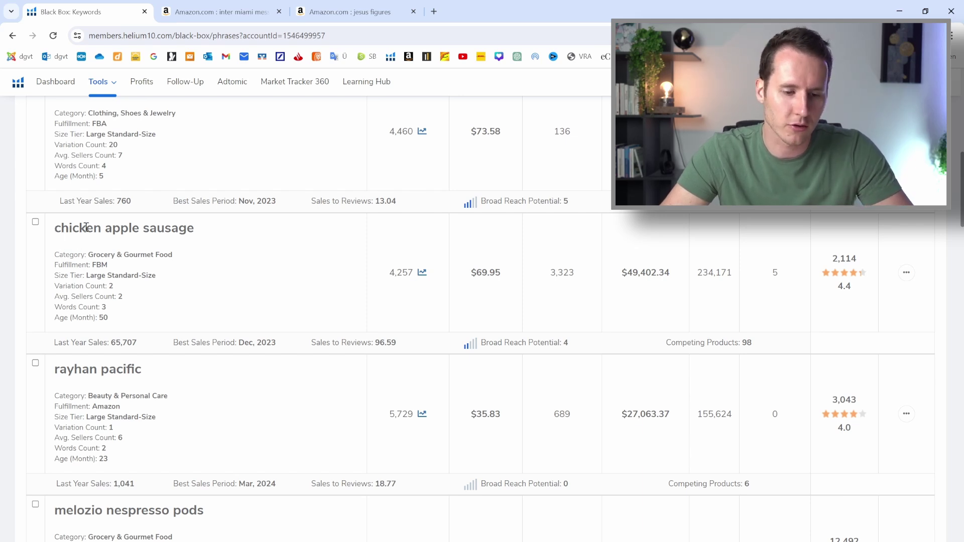
{"action": "scroll", "coordinate": [18, 263], "scroll_direction": "down", "scroll_amount": 4}
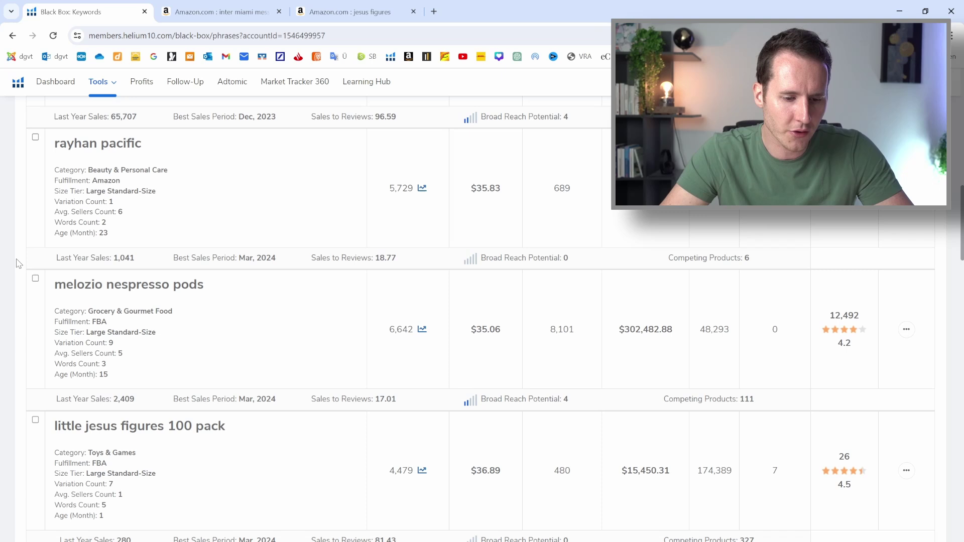
{"action": "scroll", "coordinate": [18, 262], "scroll_direction": "down", "scroll_amount": 3}
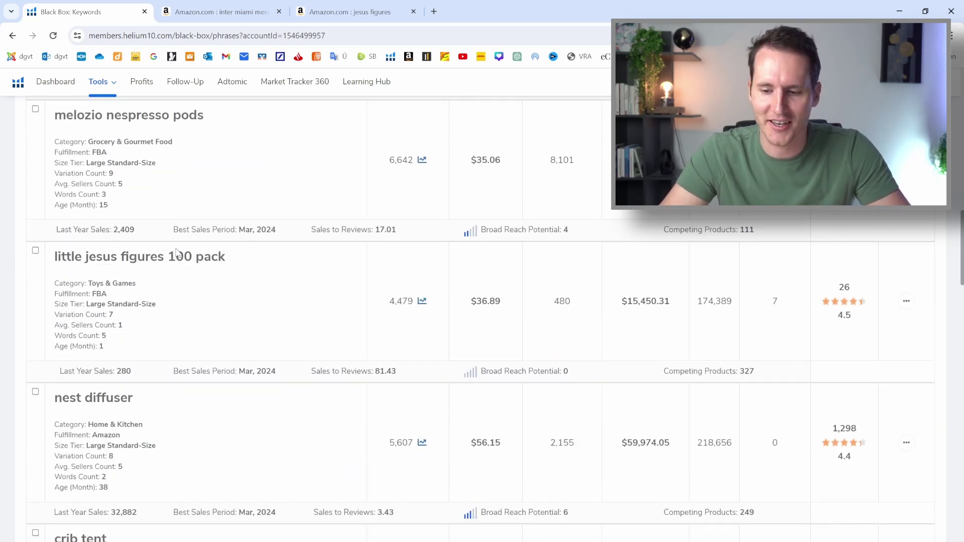
{"action": "scroll", "coordinate": [152, 260], "scroll_direction": "down", "scroll_amount": 4}
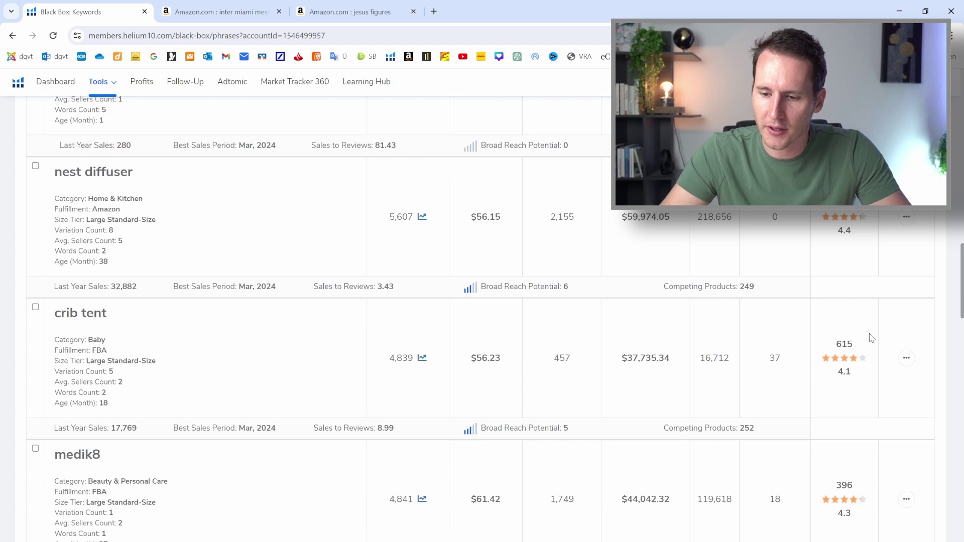
{"action": "left_click", "coordinate": [907, 358]}
Search 'crib tent' on Amazon and scroll its results, priced $31.99 to $179.99
{"action": "left_click", "coordinate": [854, 376]}
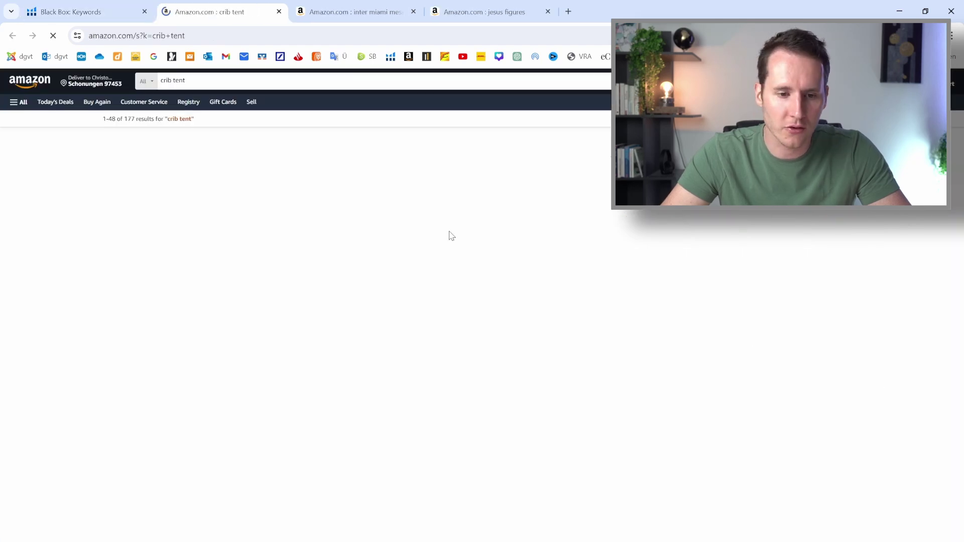
{"action": "scroll", "coordinate": [450, 234], "scroll_direction": "down", "scroll_amount": 10}
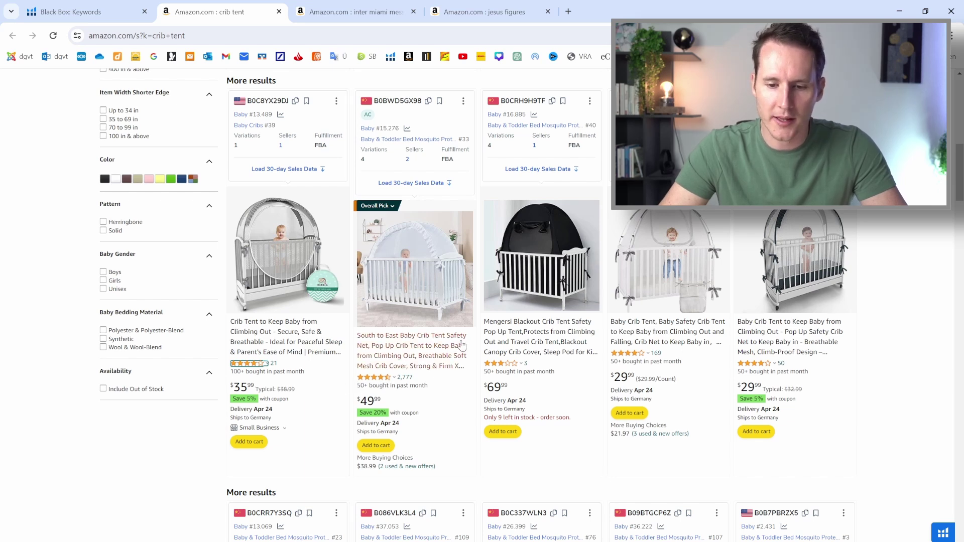
{"action": "mouse_move", "coordinate": [510, 366]}
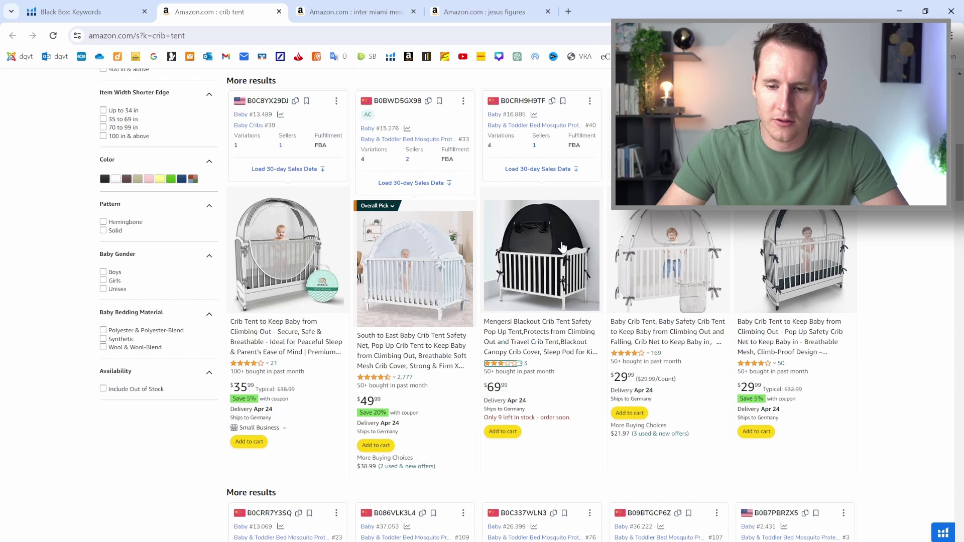
{"action": "scroll", "coordinate": [542, 256], "scroll_direction": "down", "scroll_amount": 1}
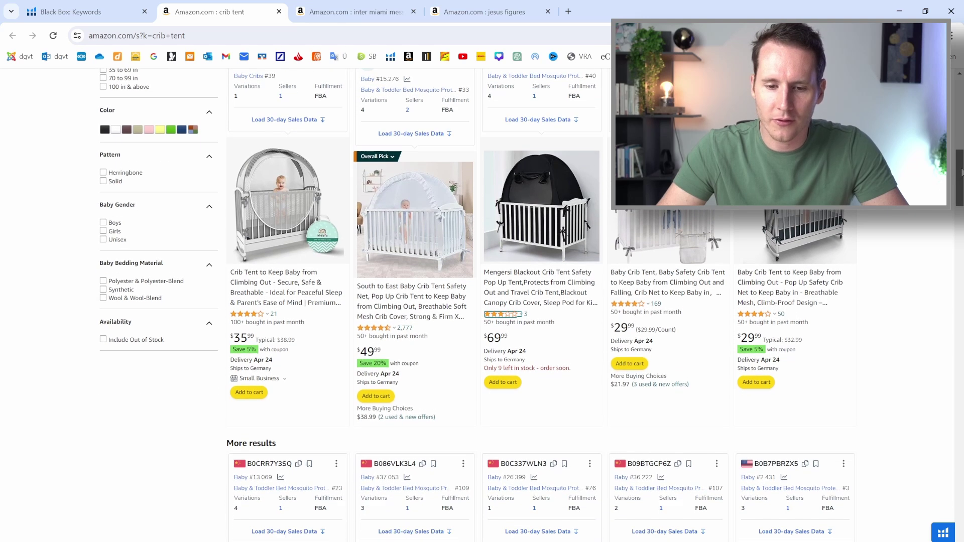
{"action": "scroll", "coordinate": [541, 256], "scroll_direction": "down", "scroll_amount": 5}
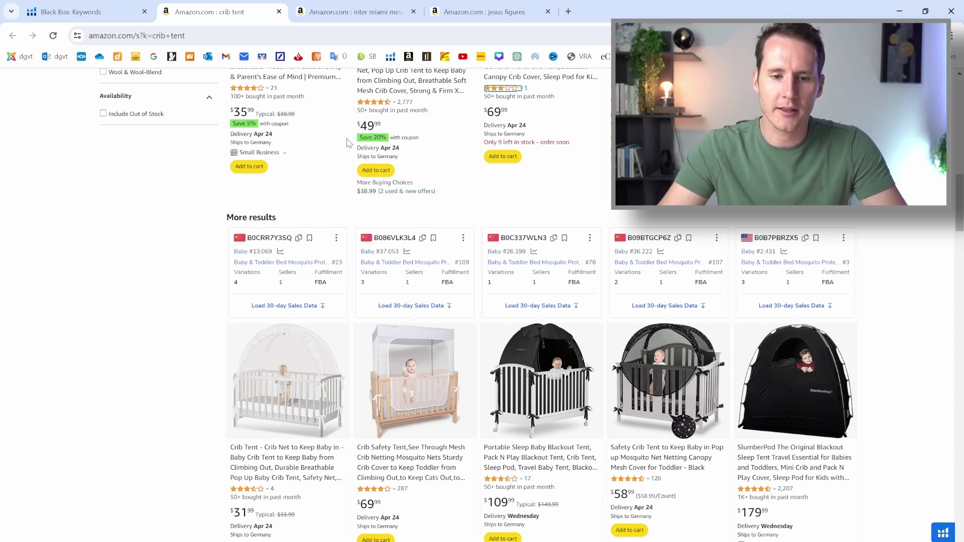
Compare against the jesus figures results tab, then return to the crib tent results
{"action": "left_click", "coordinate": [468, 10]}
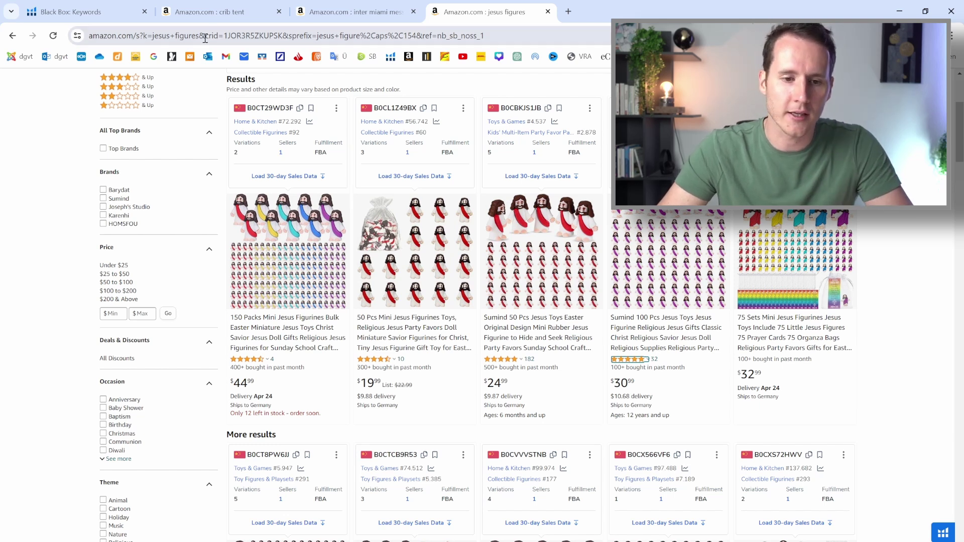
{"action": "left_click", "coordinate": [217, 15]}
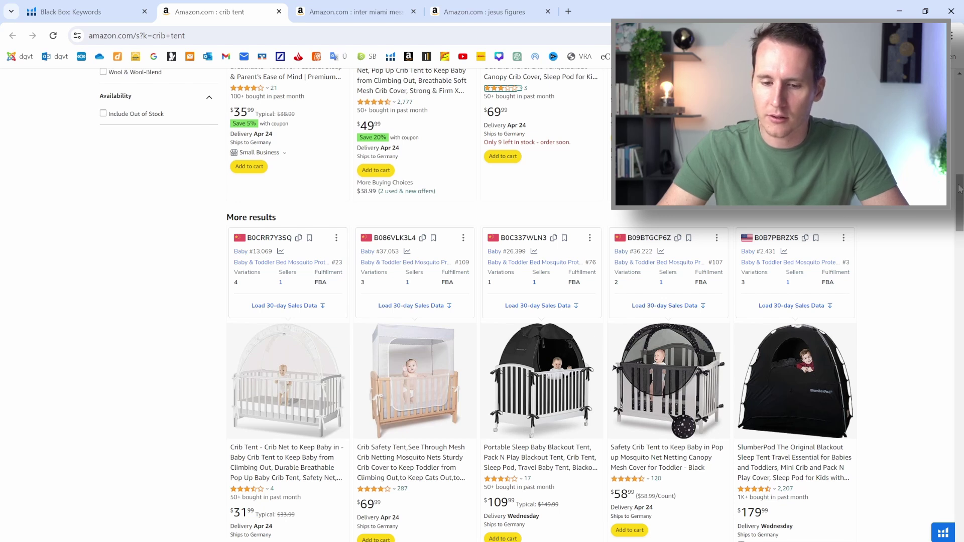
{"action": "mouse_move", "coordinate": [958, 188]}
{"action": "left_mouse_down"}
{"action": "mouse_move", "coordinate": [958, 179]}
{"action": "mouse_move", "coordinate": [958, 214]}
{"action": "mouse_move", "coordinate": [958, 195]}
{"action": "left_mouse_up"}
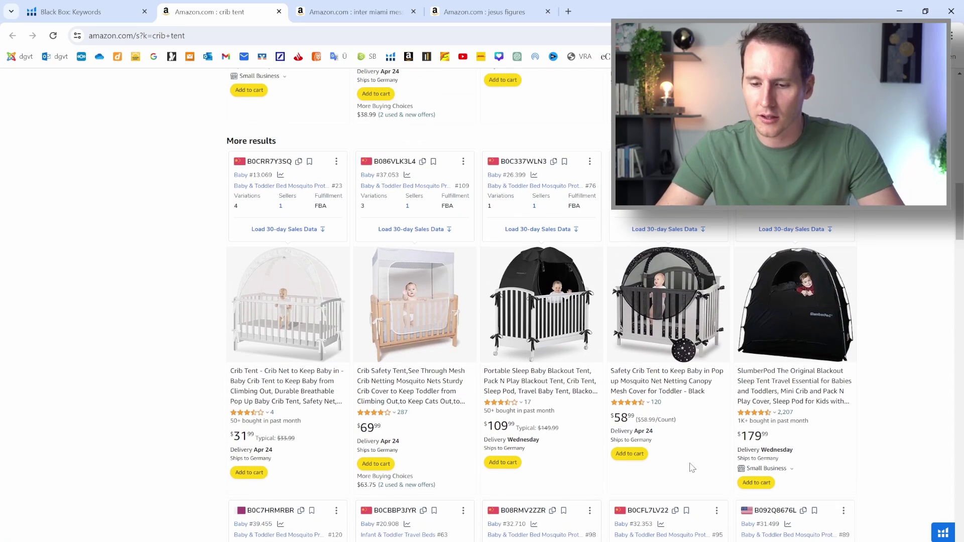
{"action": "key", "text": "ctrl+shift+Tab"}
{"action": "scroll", "coordinate": [329, 339], "scroll_direction": "down", "scroll_amount": 4}
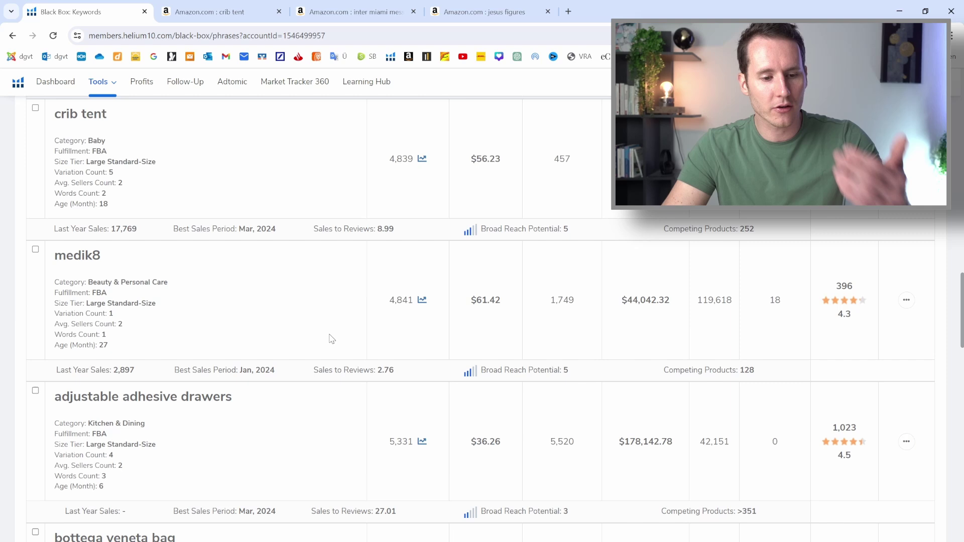
{"action": "scroll", "coordinate": [329, 339], "scroll_direction": "down", "scroll_amount": 11}
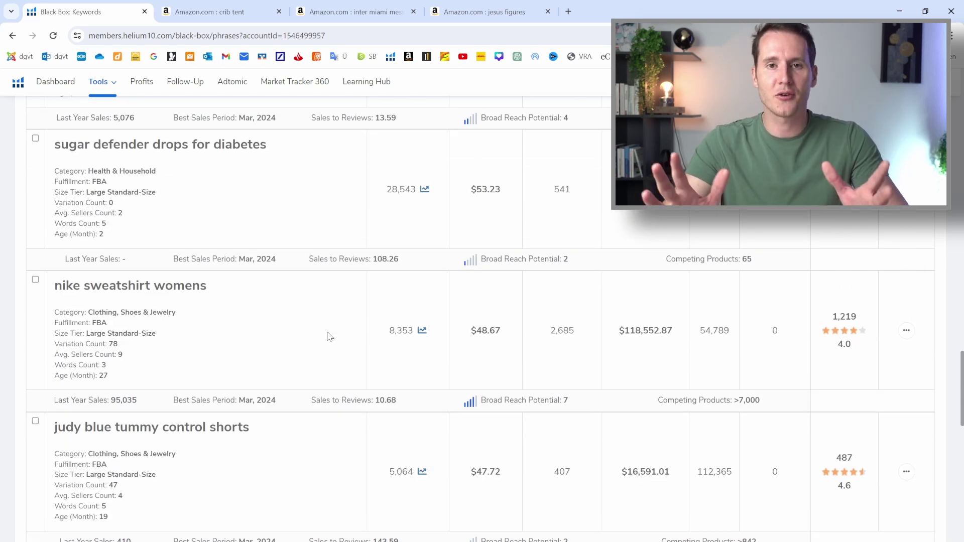